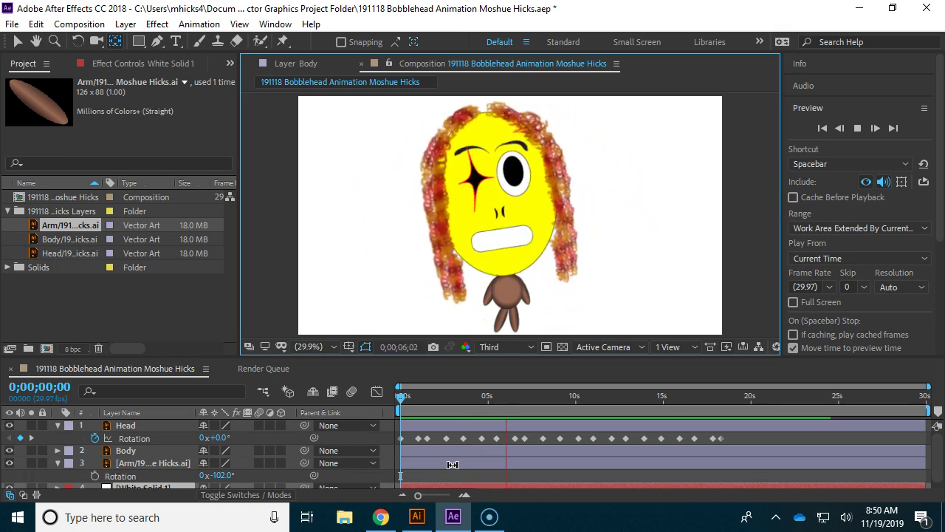
Stop the preview and examine the Head layer's Rotation curve in the Graph Editor.
key("space")
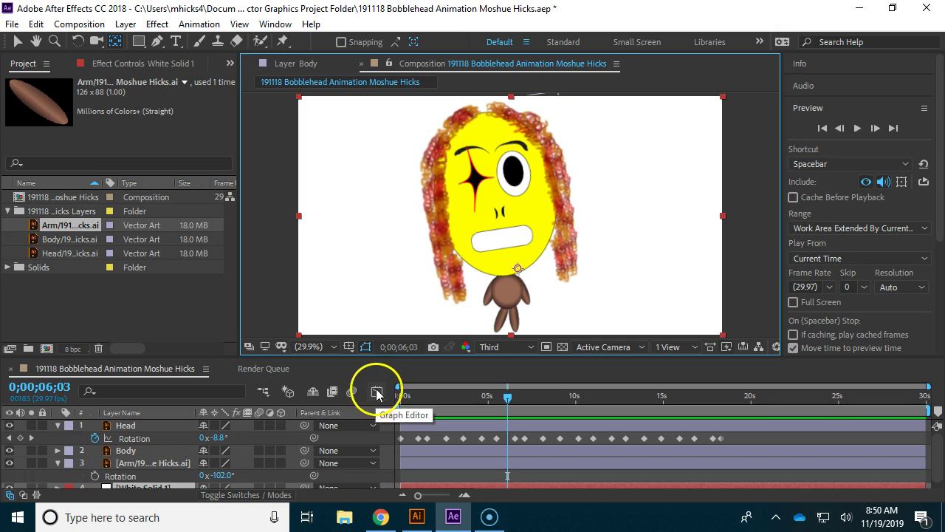
left_click(377, 392)
left_click(129, 439)
left_click(129, 439)
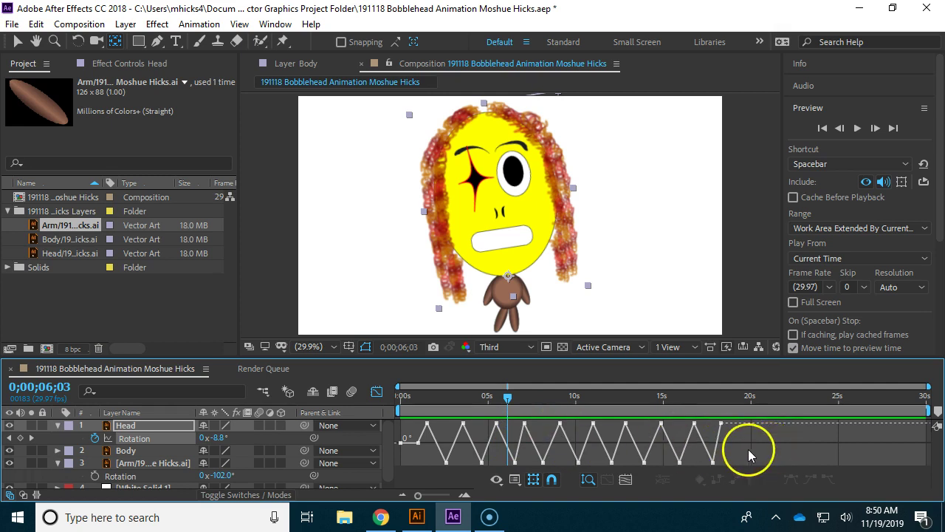
left_click(60, 424)
left_click(59, 425)
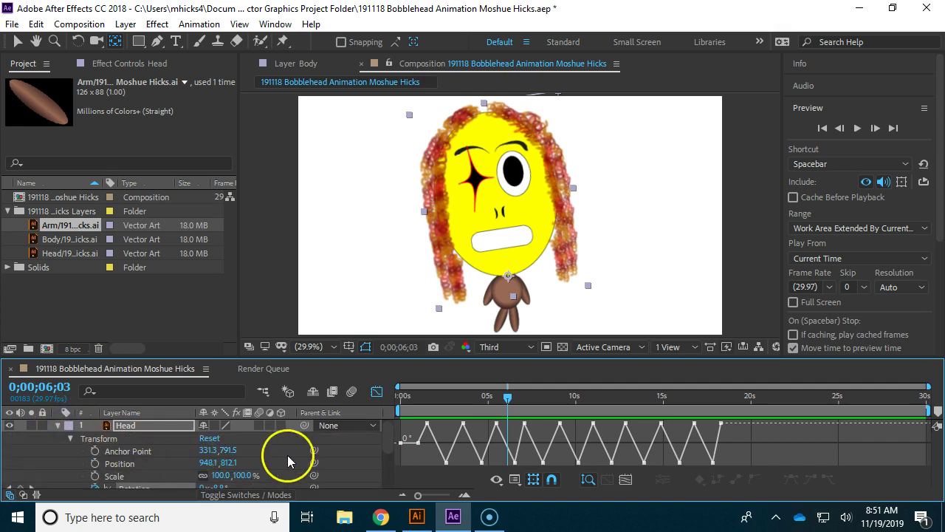
Select all of the Head layer's Rotation keyframes in the timeline and apply Easy Ease to them.
left_click(377, 392)
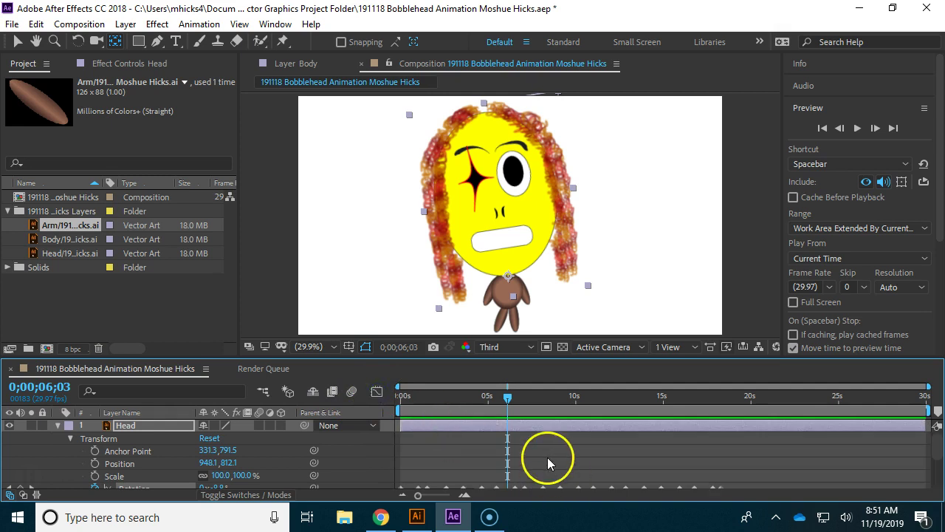
scroll(546, 460, "down", 1)
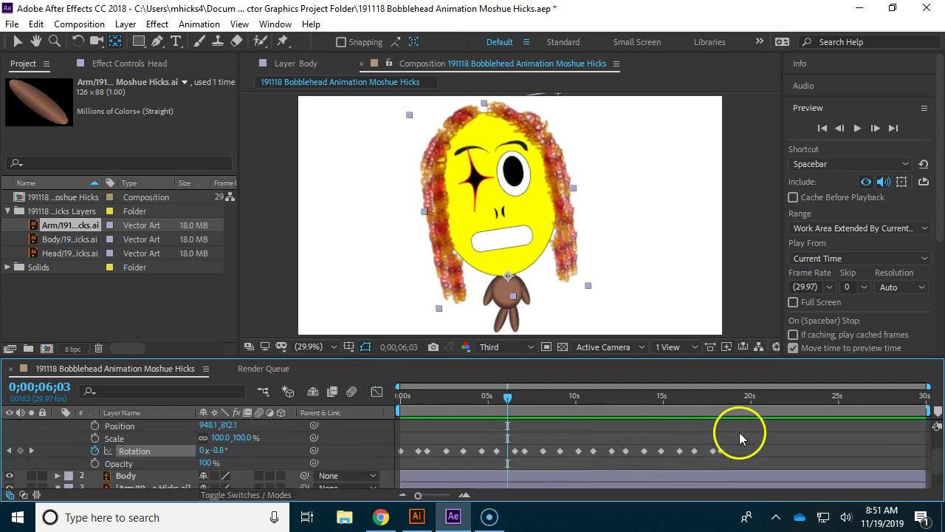
left_click_drag(742, 430, 391, 466)
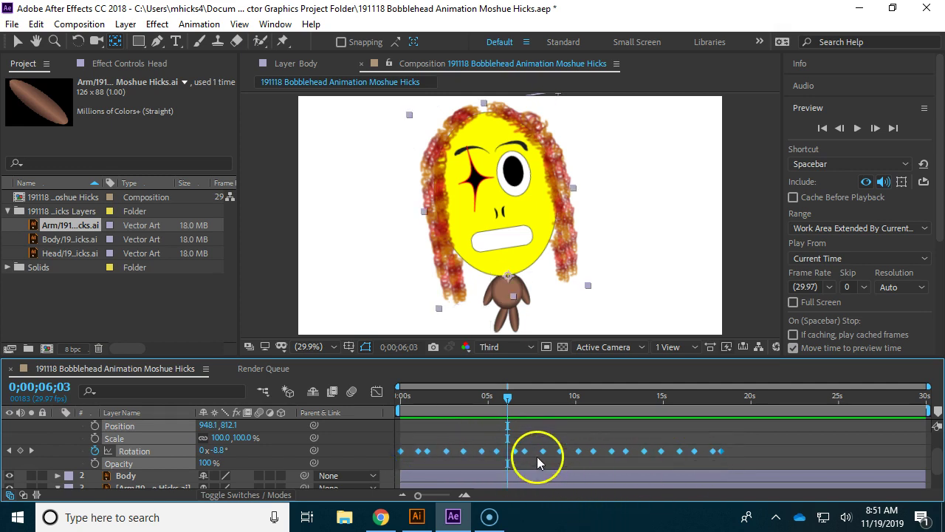
mouse_move(543, 452)
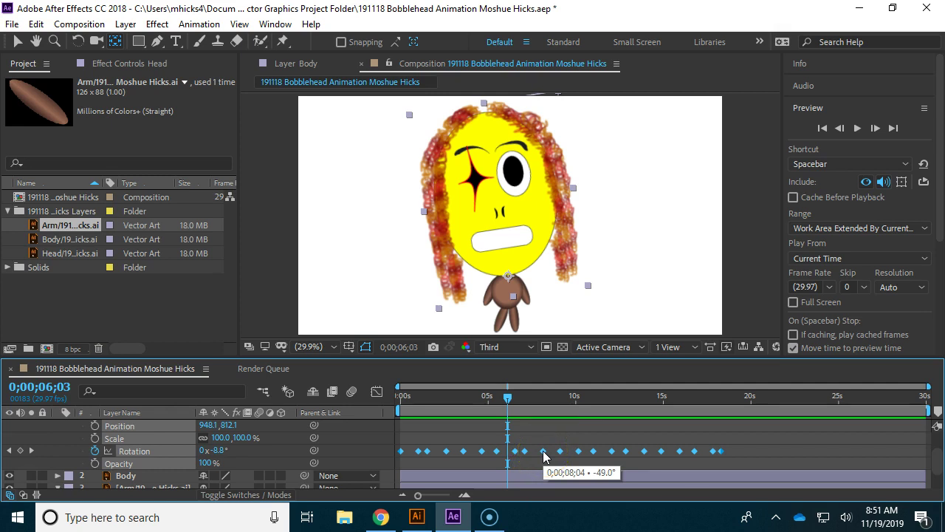
right_click(543, 452)
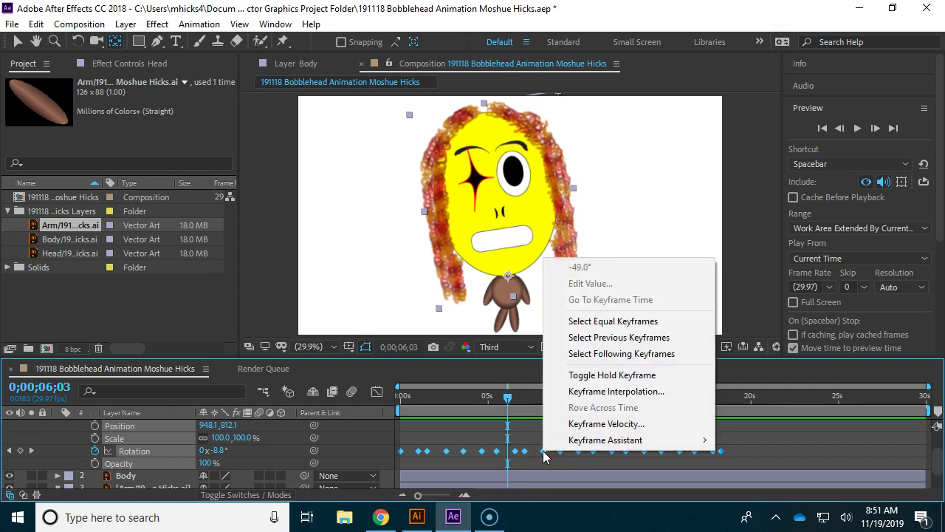
left_click(589, 440)
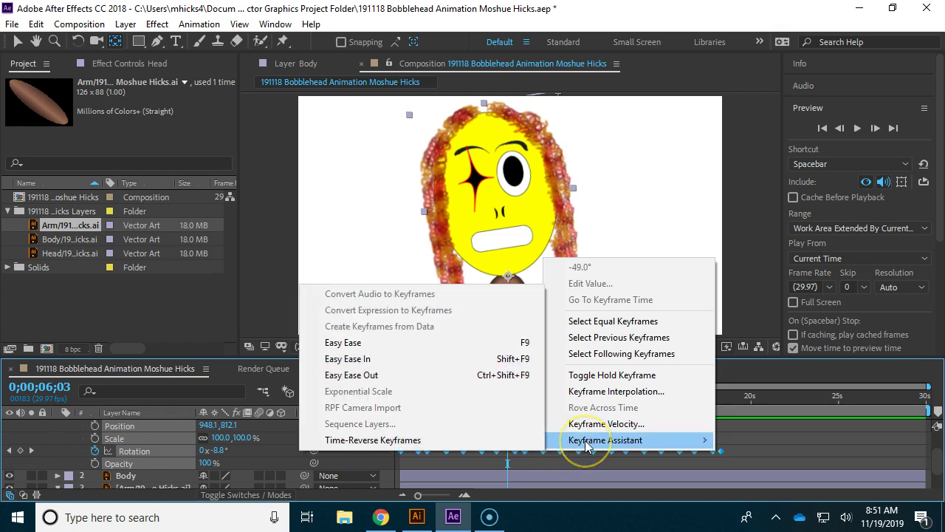
left_click(372, 342)
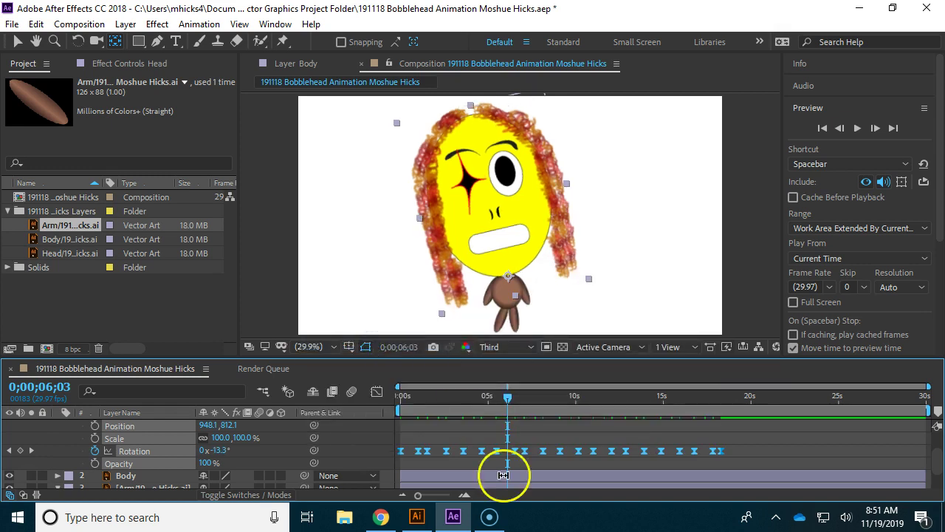
Preview the eased head movement and inspect the Head layer's Rotation curve in the Graph Editor.
key("space")
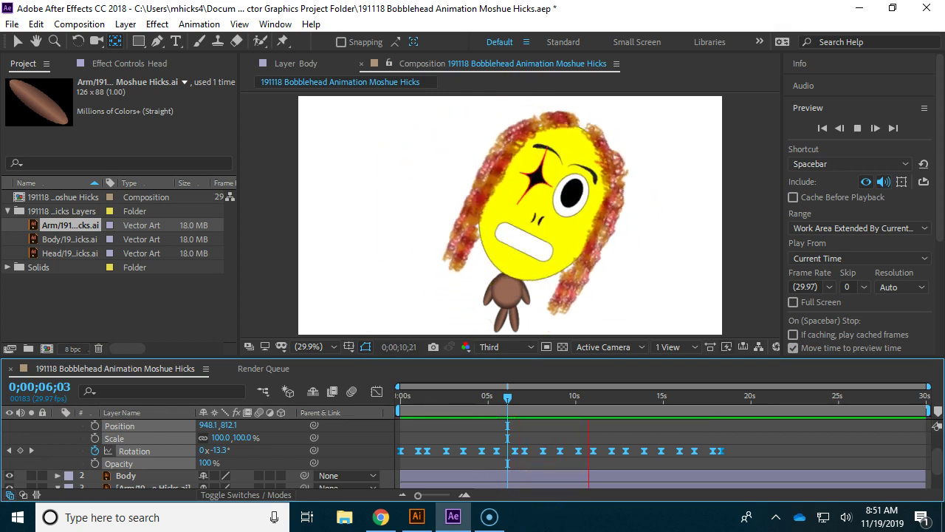
key("space")
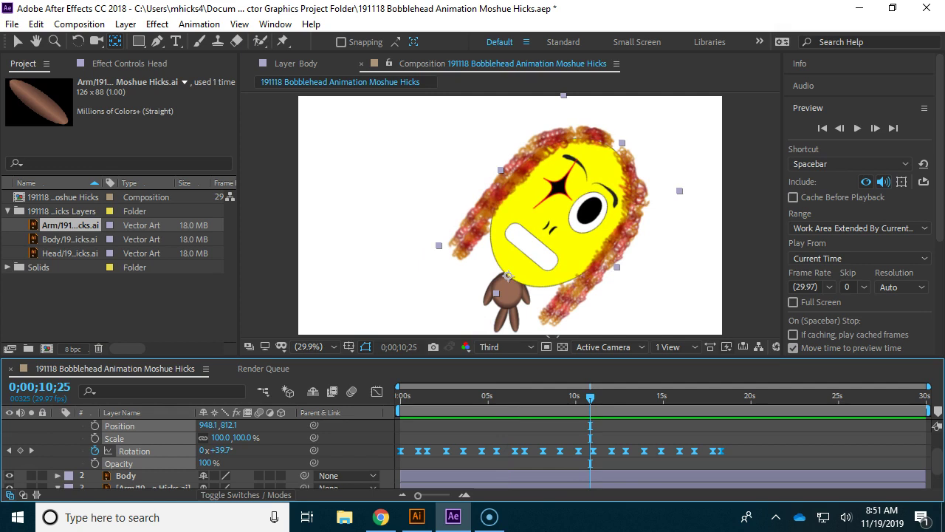
left_click(377, 391)
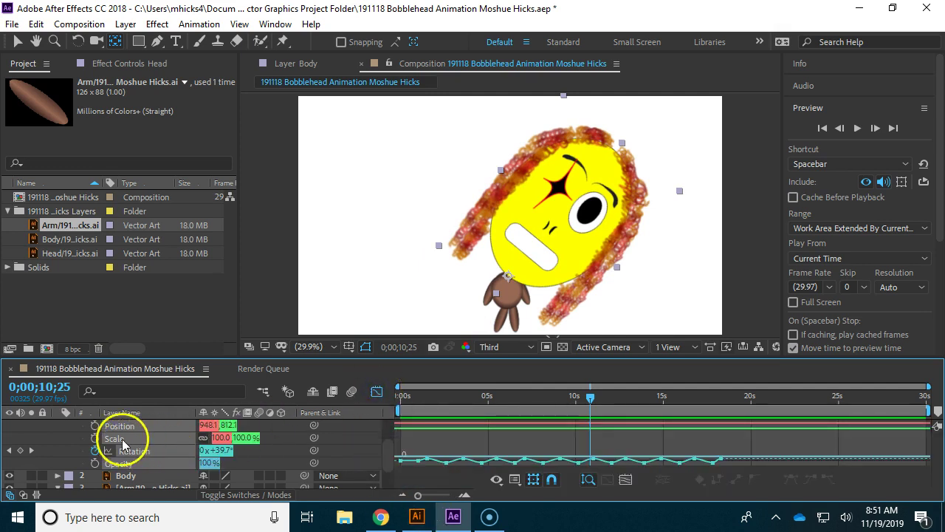
scroll(120, 446, "up", 2)
key("u")
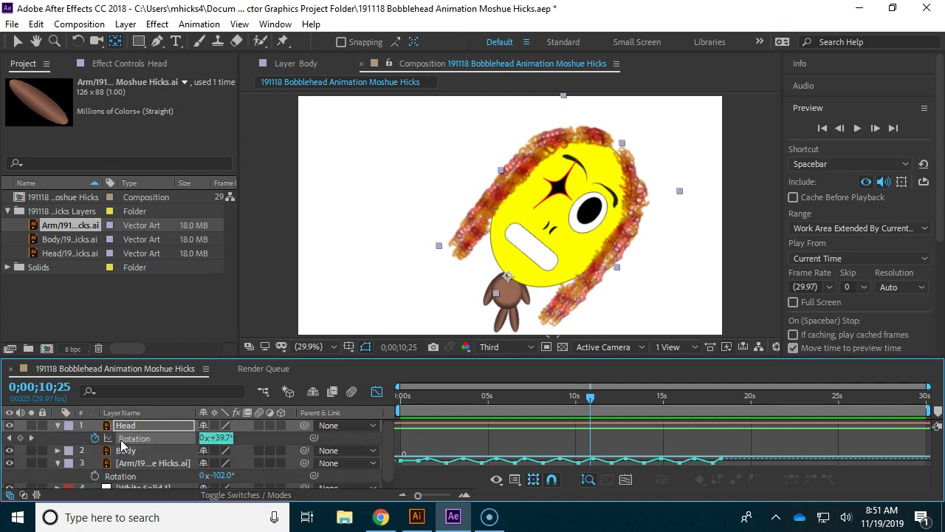
left_click(127, 426)
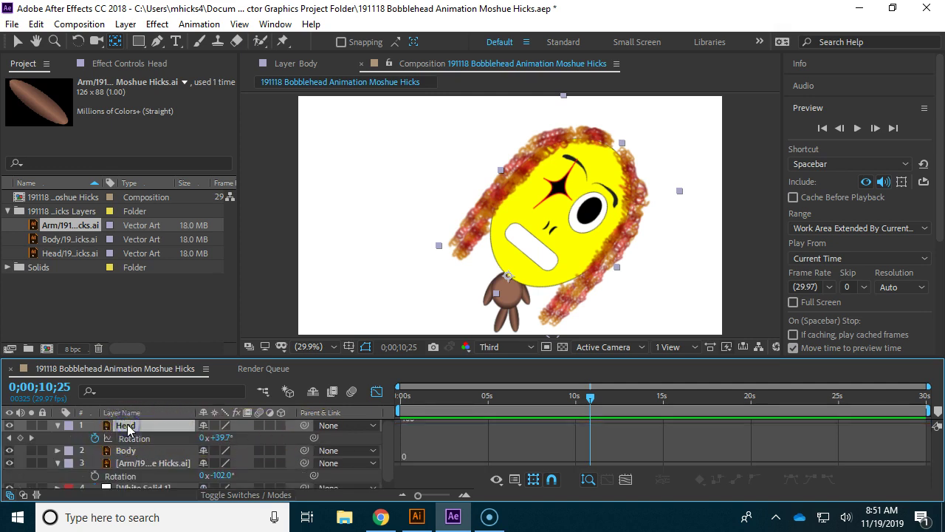
left_click(135, 439)
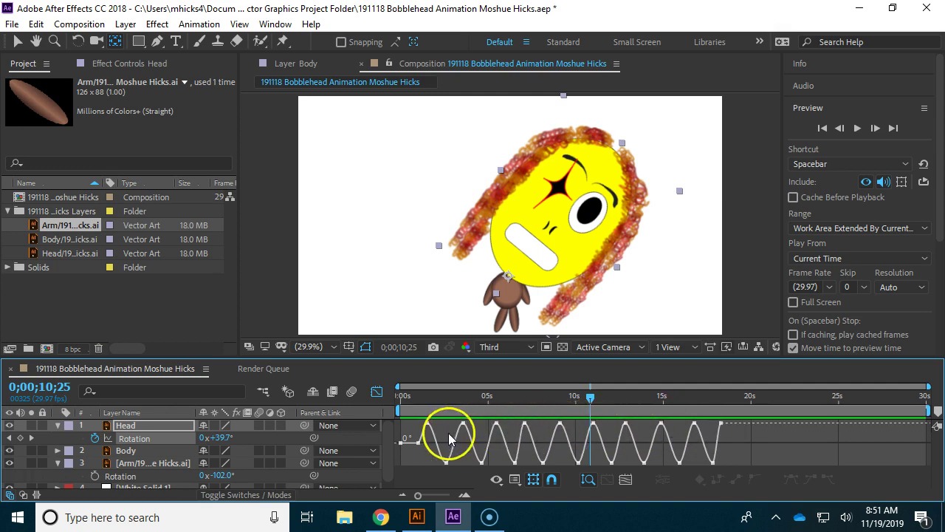
Return to the keyframe view and move the Head layer's last Rotation keyframe to about 27.5 seconds.
left_click(377, 392)
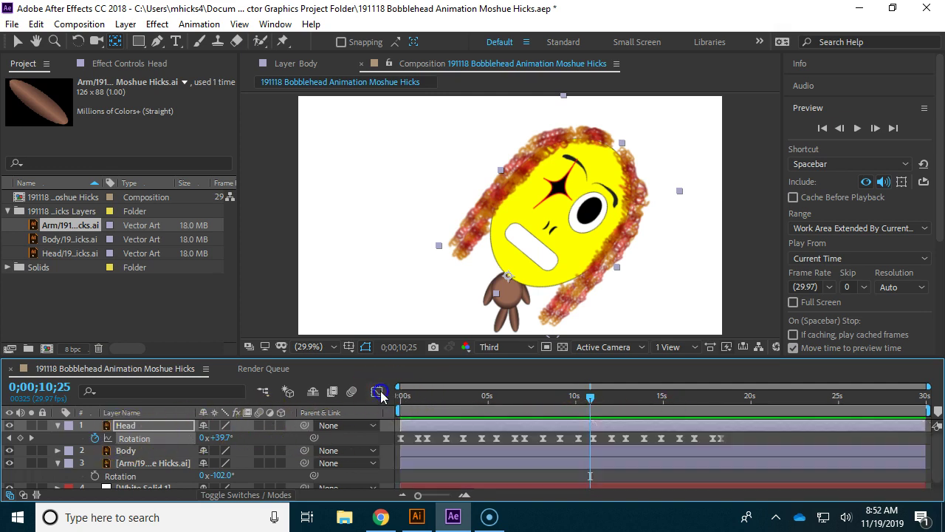
left_click(725, 438)
left_click_drag(727, 438, 760, 439)
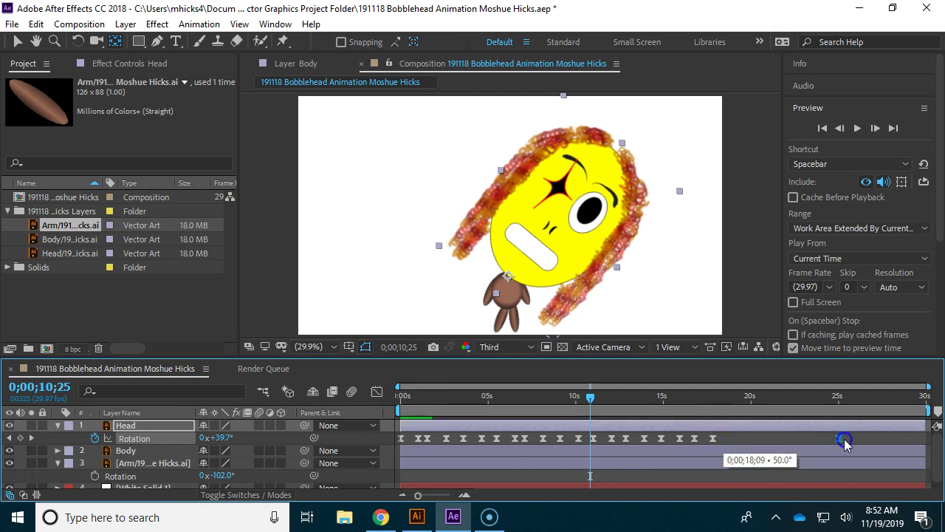
left_click_drag(886, 441, 883, 440)
Copy the Head layer's Rotation keyframe at 0;00;00;00 and paste it at the composition's end, 0;00;29;29.
left_click_drag(877, 396, 377, 410)
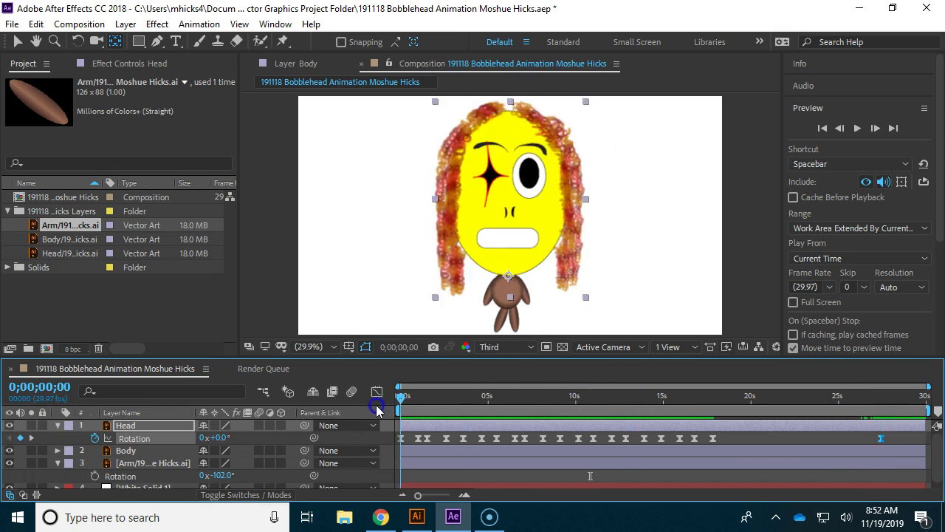
left_click(400, 439)
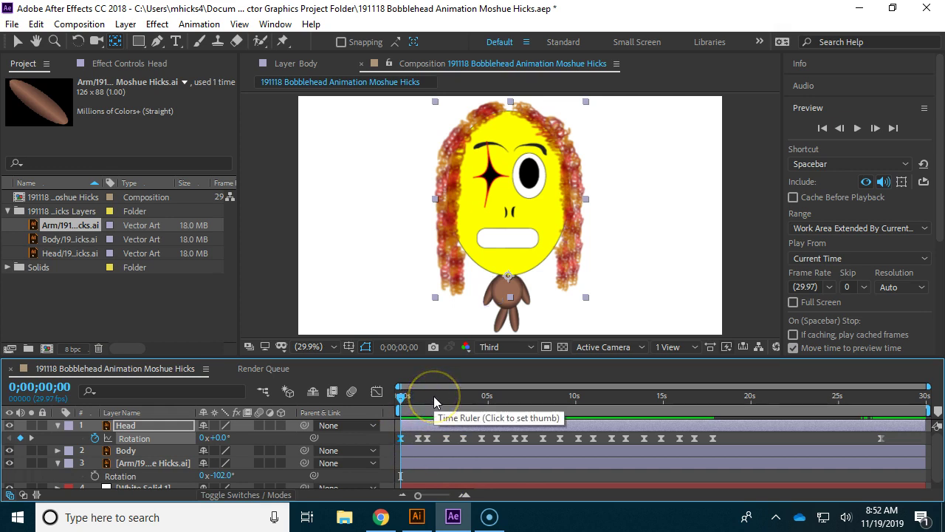
left_click_drag(434, 395, 939, 421)
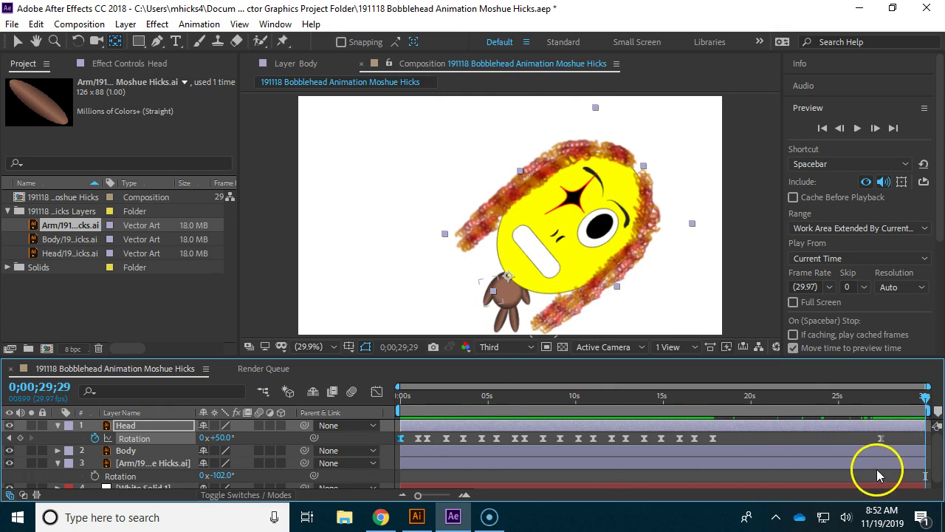
key("ctrl+v")
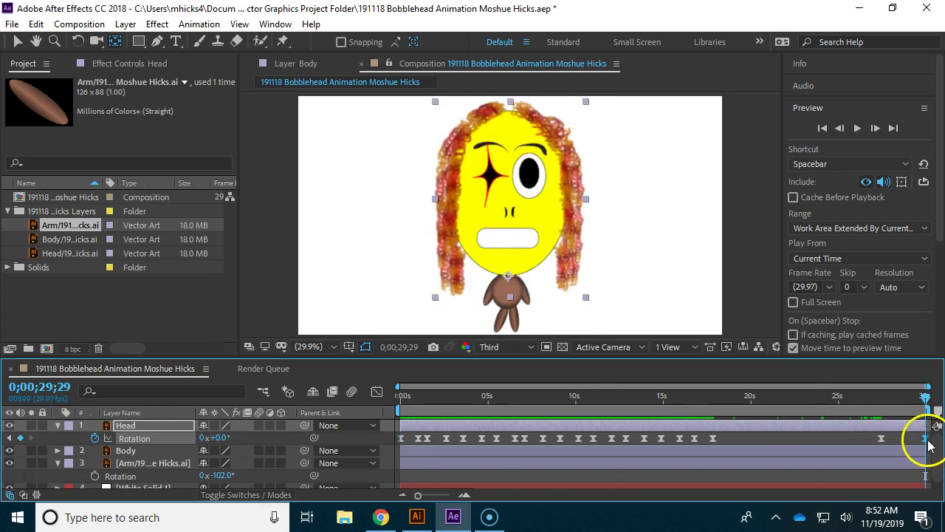
Play back the head animation starting from 0;00;28;11 and stop the preview.
left_click_drag(926, 396, 896, 406)
key("space")
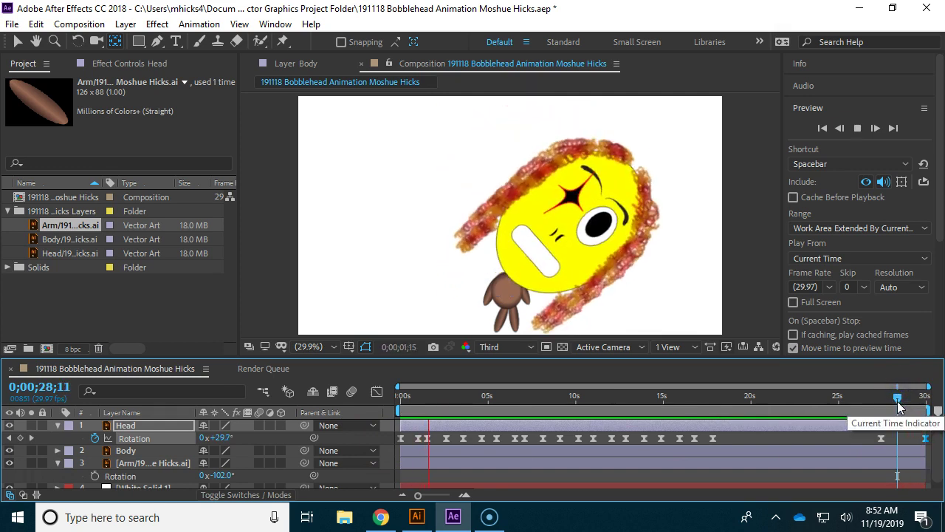
left_click(767, 440)
Respace the Head layer's Rotation keyframes so the gaps between them widen progressively from about 6 seconds to the end.
left_click_drag(713, 438, 838, 437)
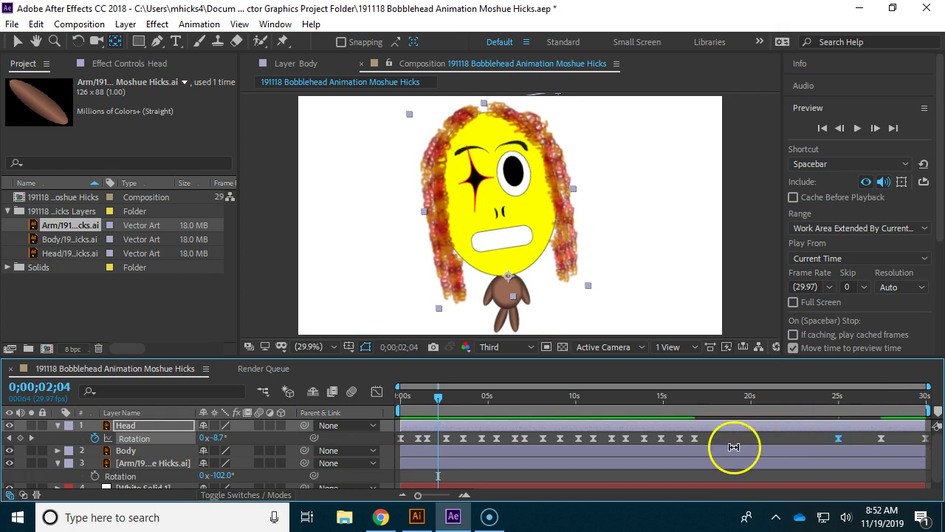
left_click_drag(697, 438, 761, 439)
left_click_drag(661, 439, 563, 440)
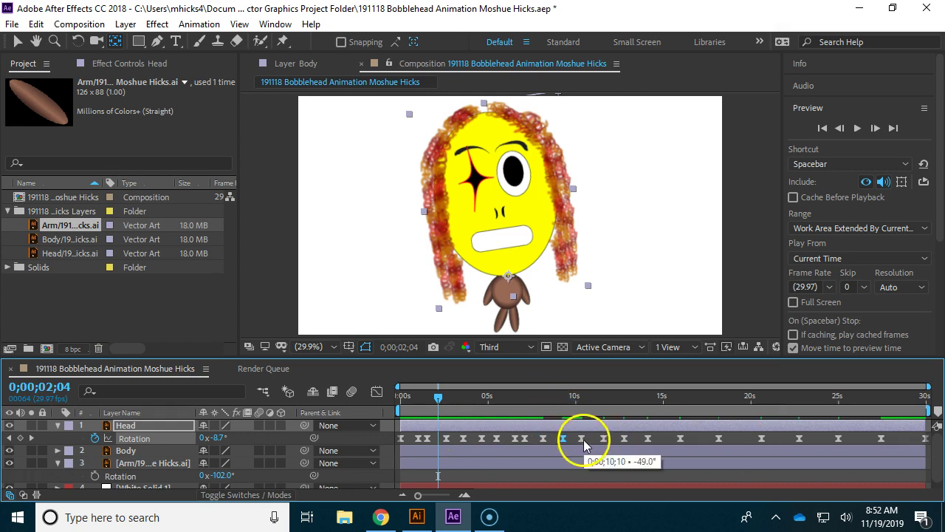
mouse_move(583, 441)
left_click_drag(583, 441, 532, 440)
left_click(516, 439)
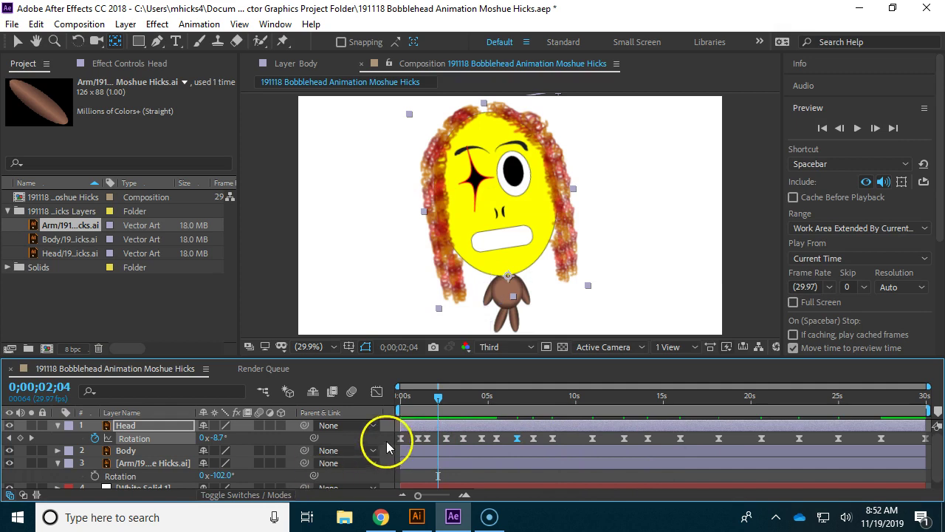
Check the respaced Rotation curve in the Graph Editor and preview the animation from 0;00;00;00.
left_click(376, 392)
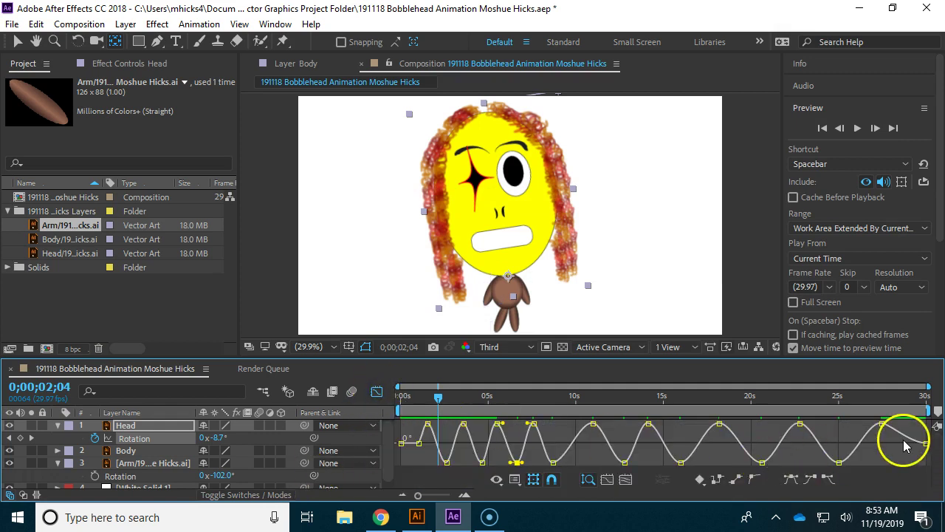
left_click(376, 391)
left_click(397, 403)
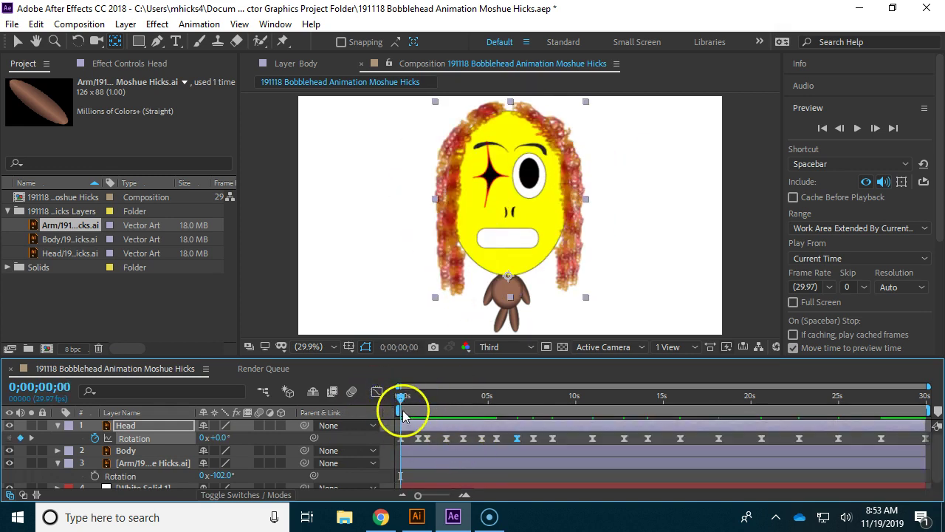
key("space")
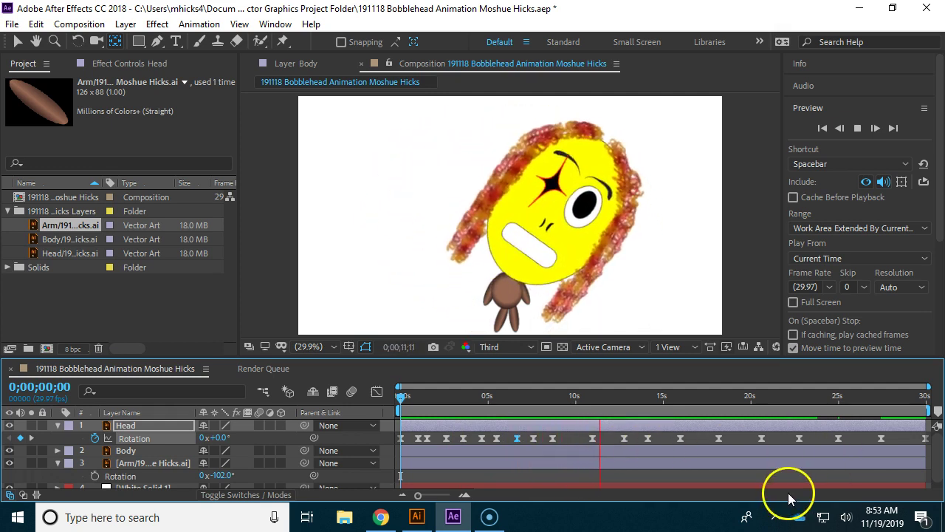
key("space")
Step through the Head layer's Rotation keyframes to the one at 0;00;02;18 and set its value to -48°.
left_click_drag(437, 399, 419, 397)
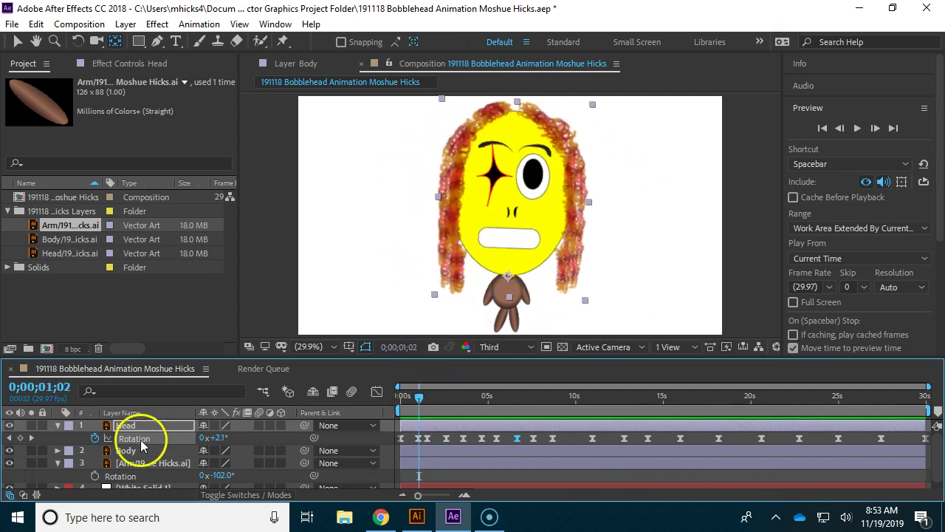
left_click(31, 438)
left_click(9, 441)
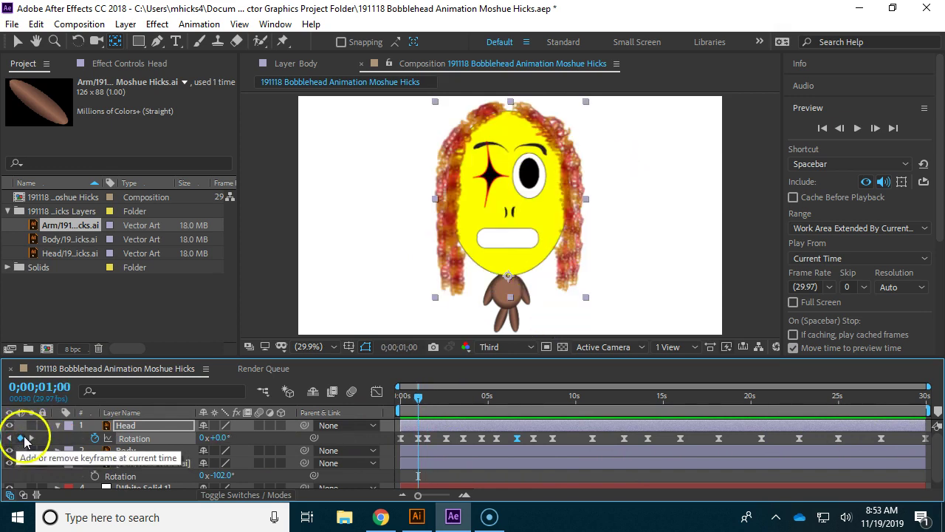
left_click(31, 438)
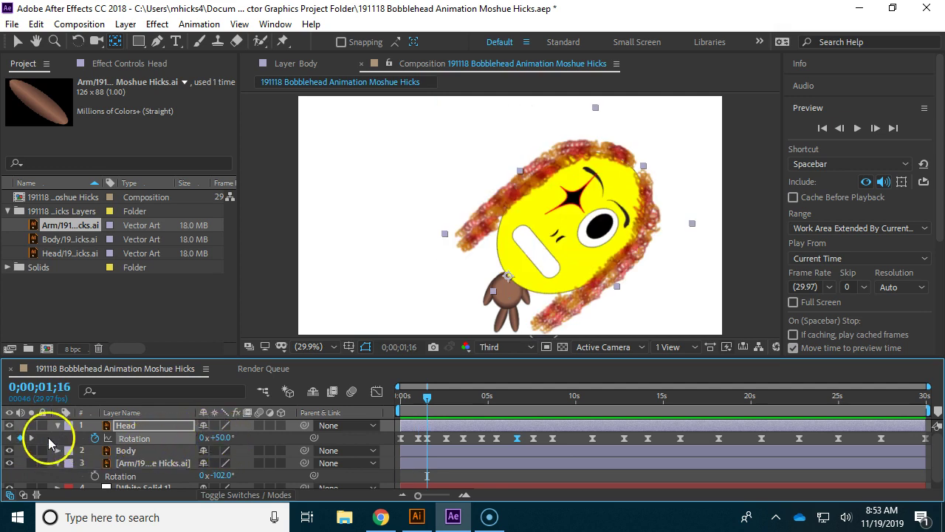
left_click(31, 439)
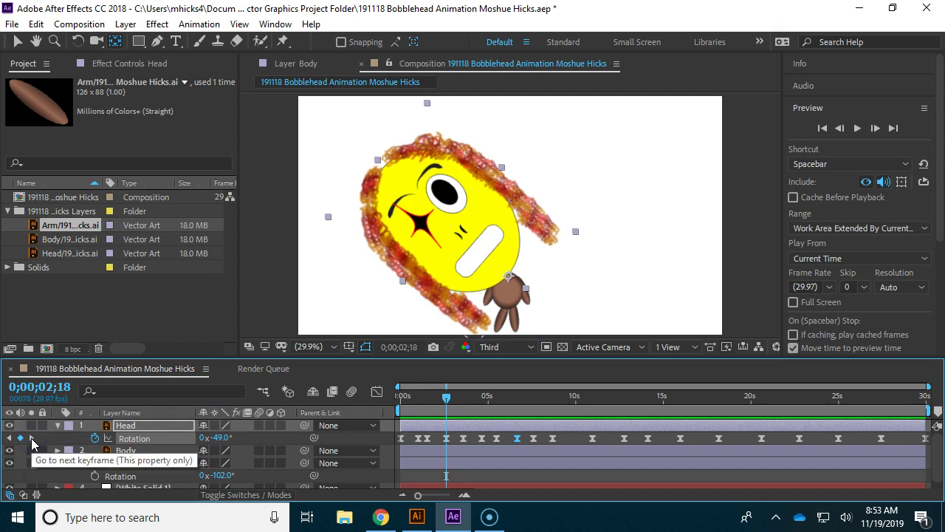
left_click(214, 438)
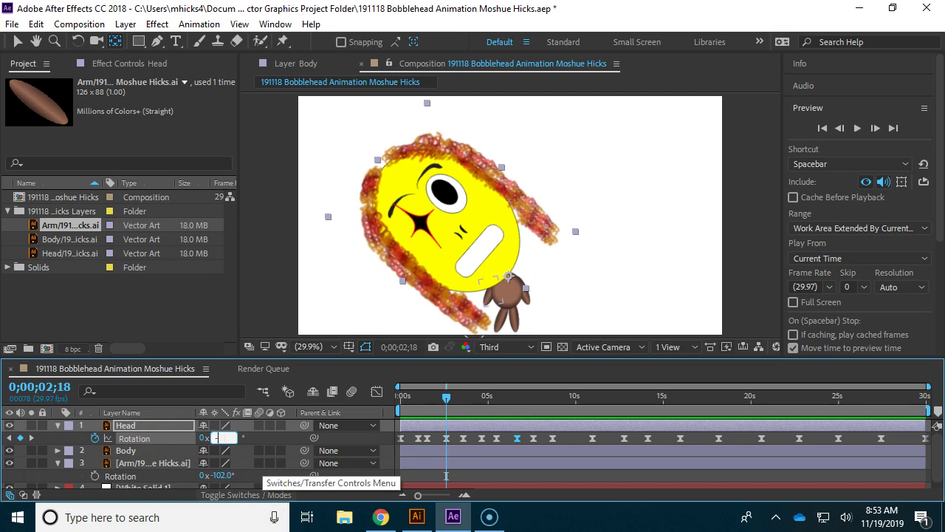
key("Return")
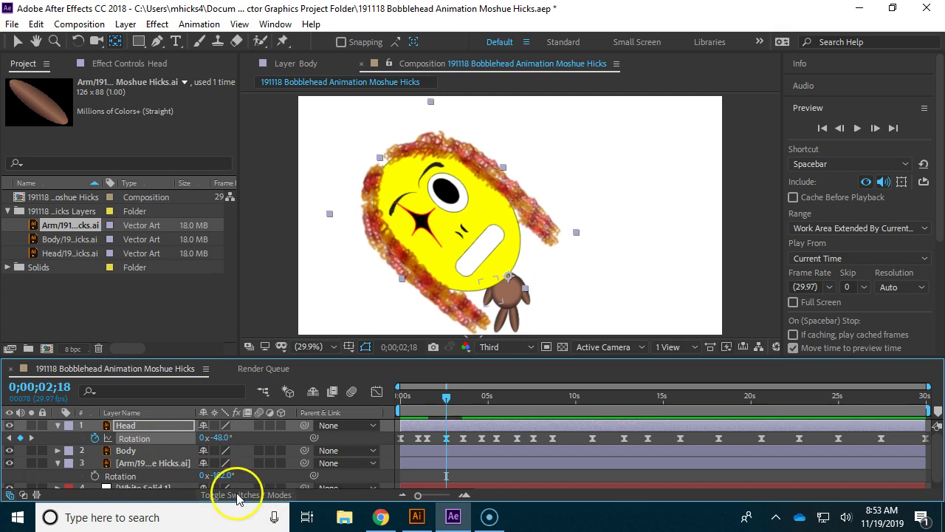
Set the Head layer's Rotation keyframe at 0;00;03;17 to 45° and the following one at 0;00;04;19 to -43°.
left_click(31, 438)
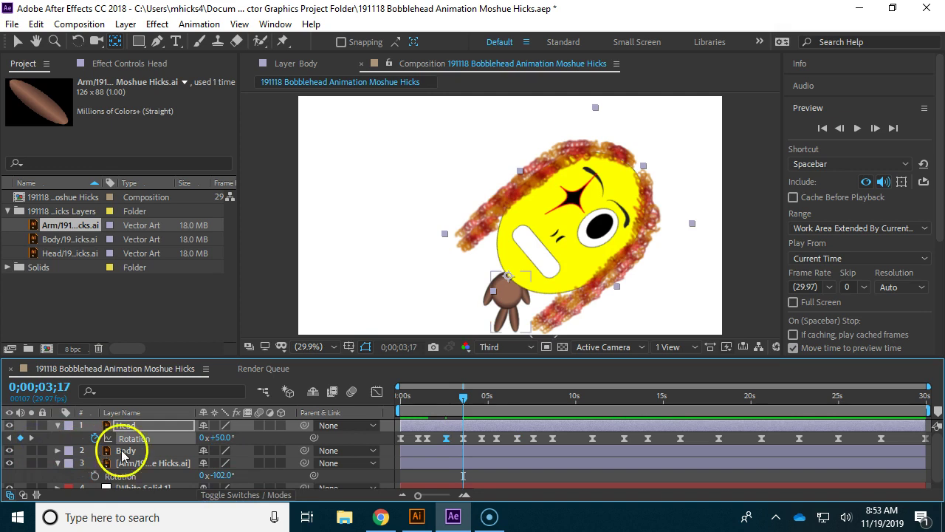
left_click(221, 439)
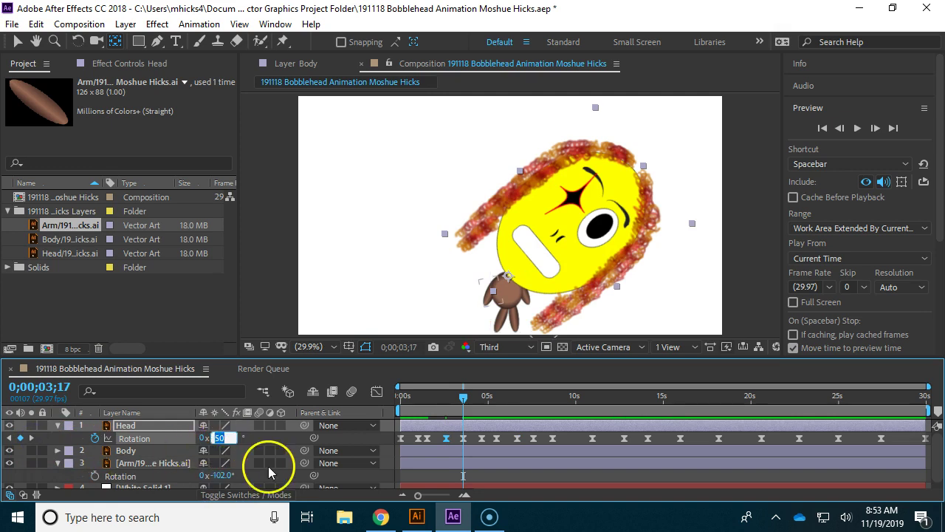
type("45")
key("Return")
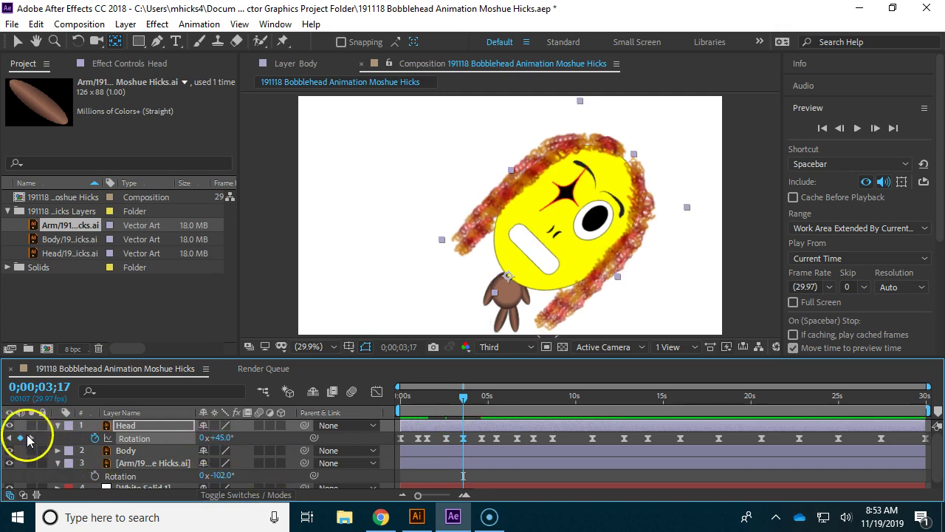
left_click(30, 438)
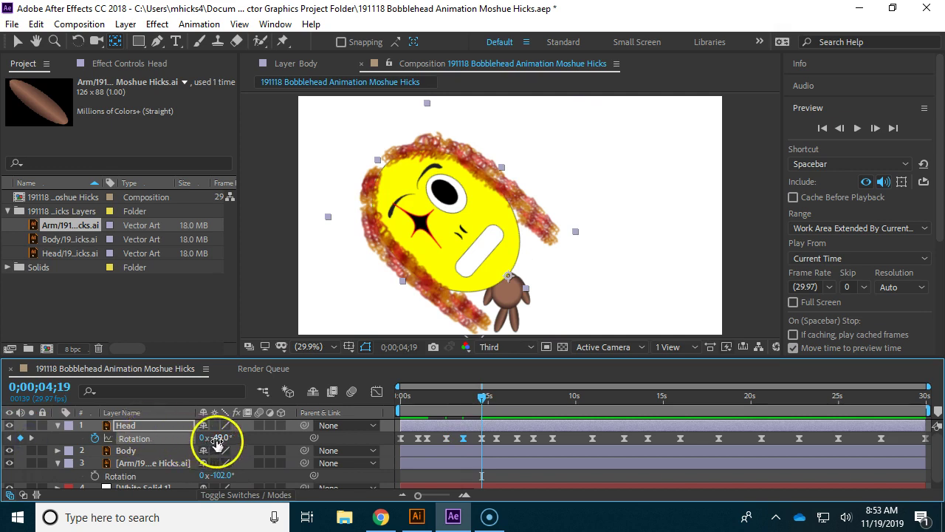
left_click(220, 437)
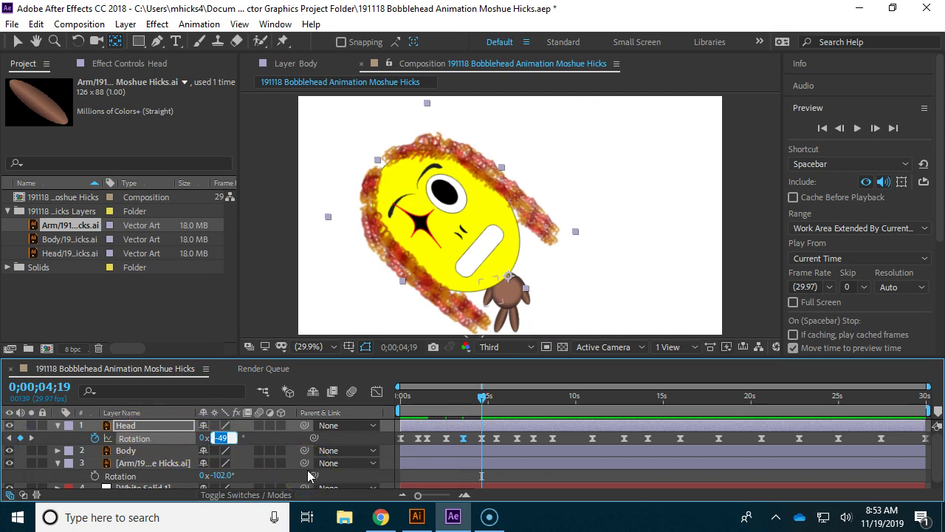
type("-43")
key("Return")
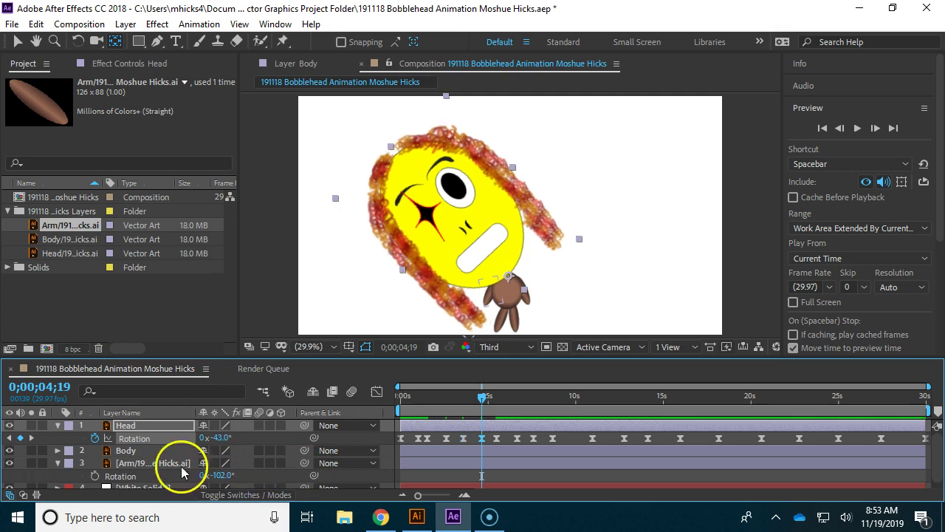
Set the Head layer's Rotation keyframe at 0;00;05;14 to 35°.
left_click(30, 438)
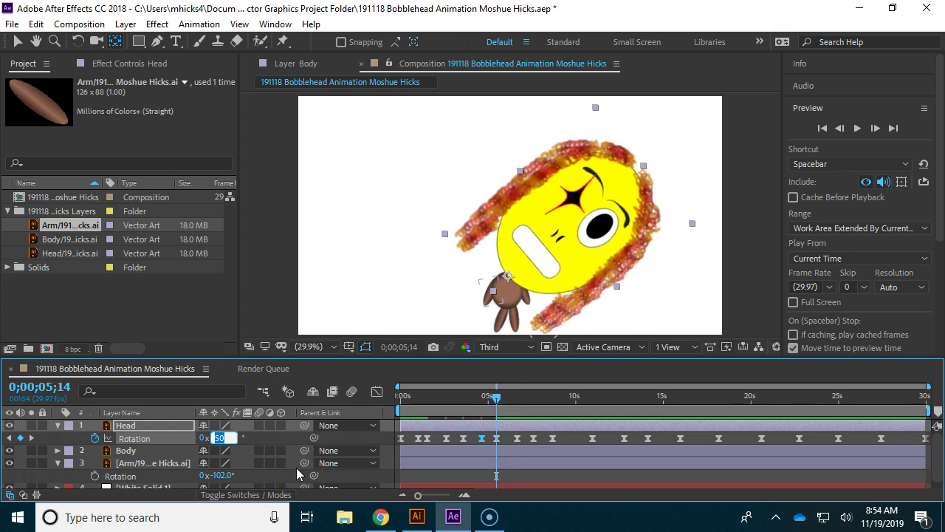
type("3")
key("Return")
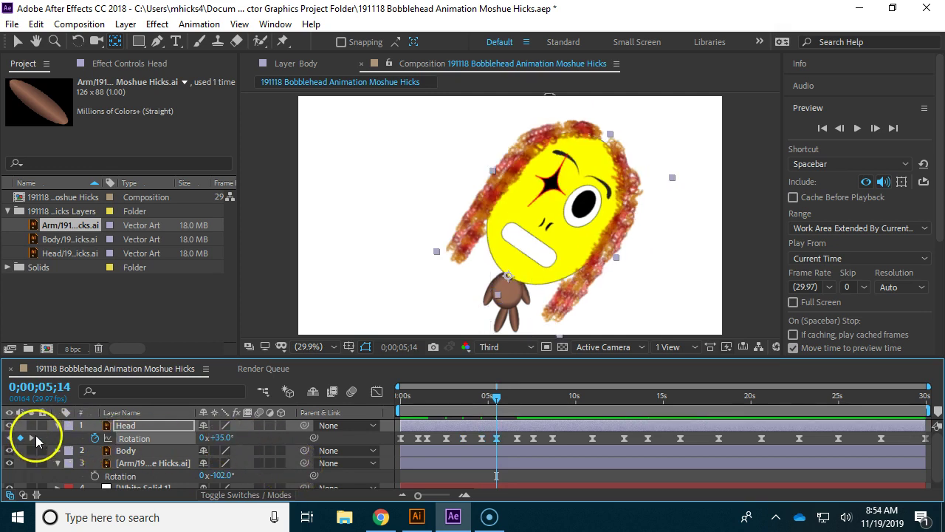
Scrub through the head animation to 0;00;23;01 and check the Rotation curve in the Graph Editor for uneven swings.
left_click_drag(490, 401, 479, 417)
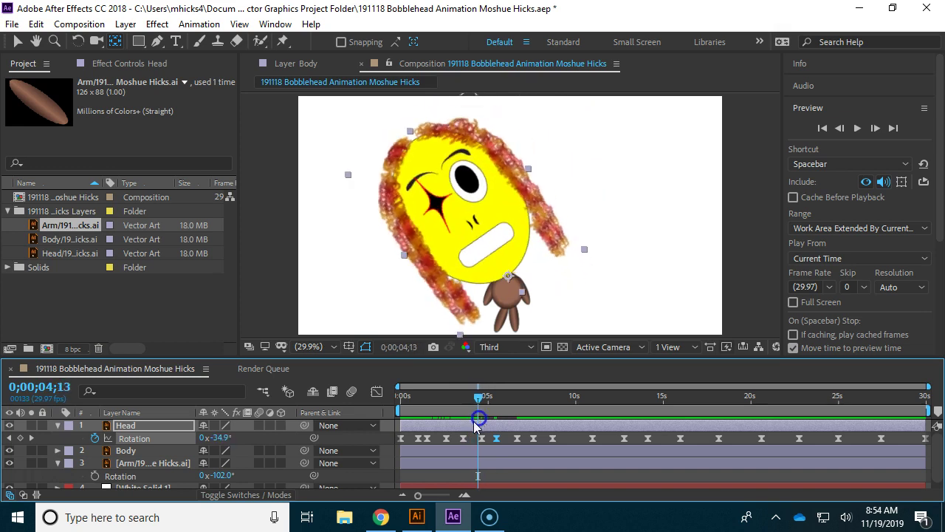
left_click(376, 392)
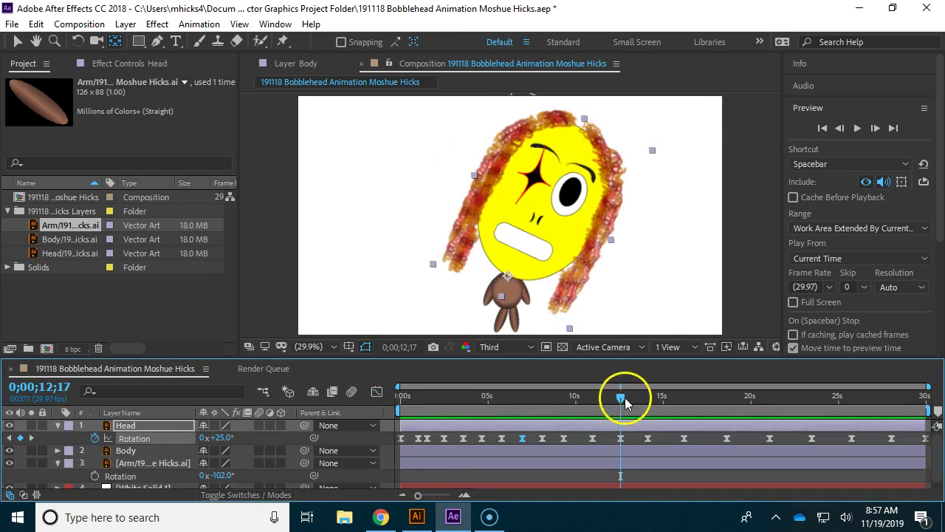
left_click_drag(625, 397, 802, 461)
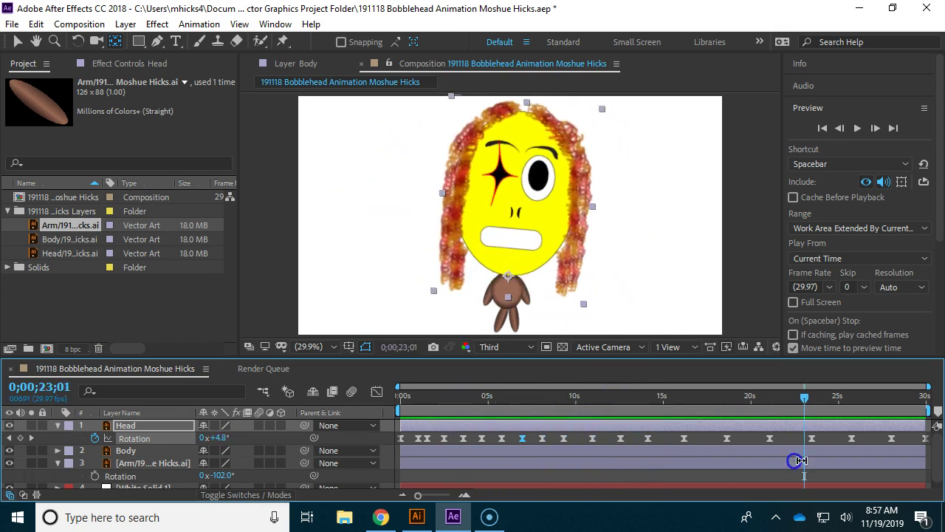
left_click(376, 392)
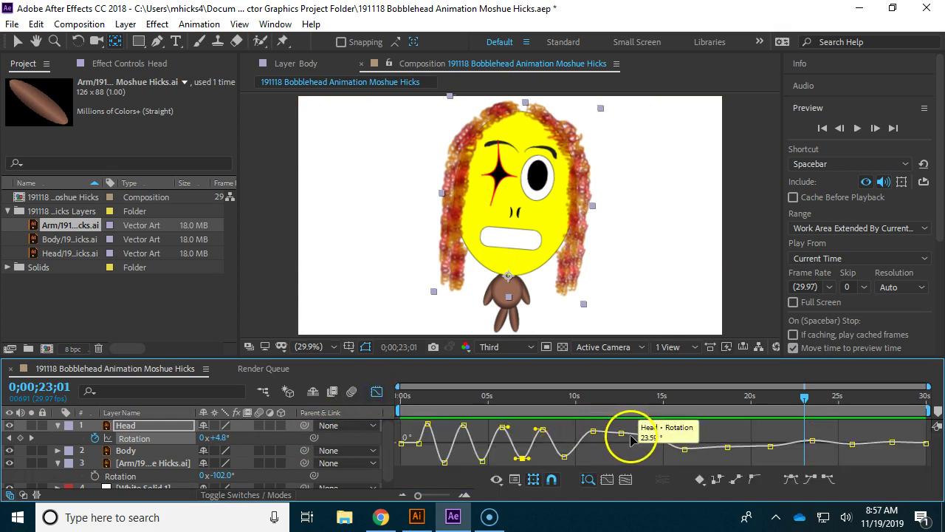
Go back to the Head layer's Rotation keyframe at 0;00;12;17 and set its value to -25°.
left_click(9, 437)
left_click(9, 438)
left_click(10, 438)
left_click(10, 438)
left_click(10, 438)
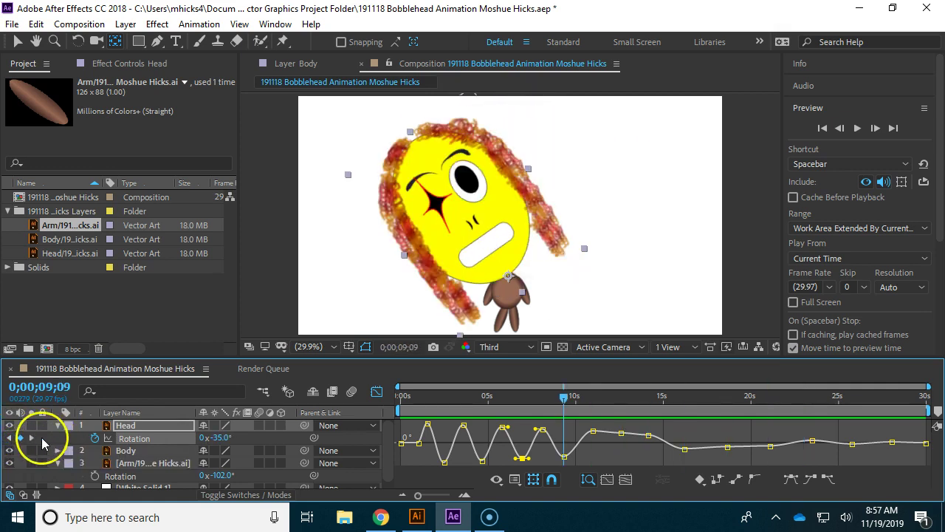
left_click(31, 437)
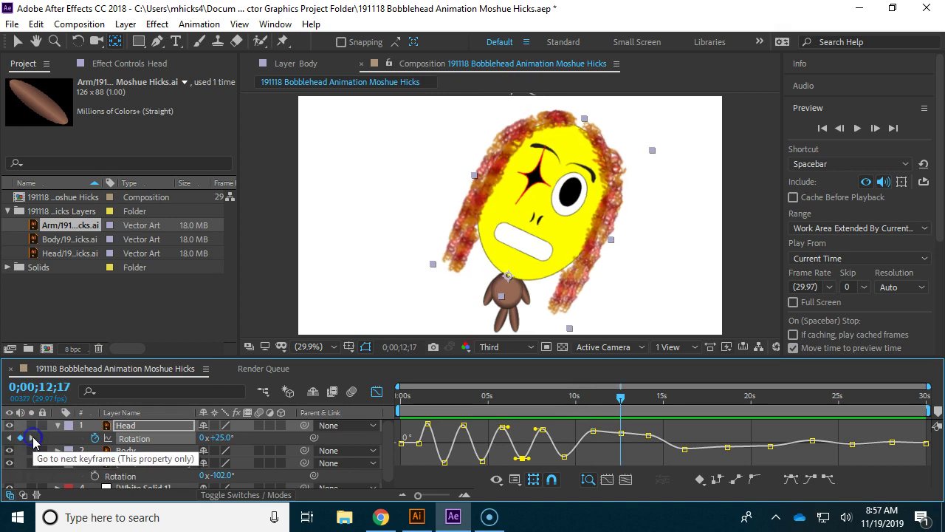
left_click(214, 437)
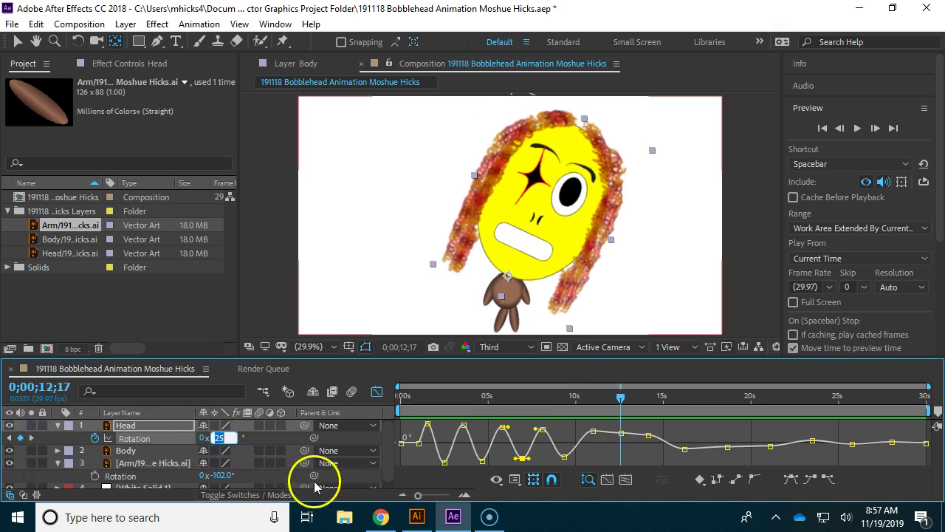
type("-25")
key("Return")
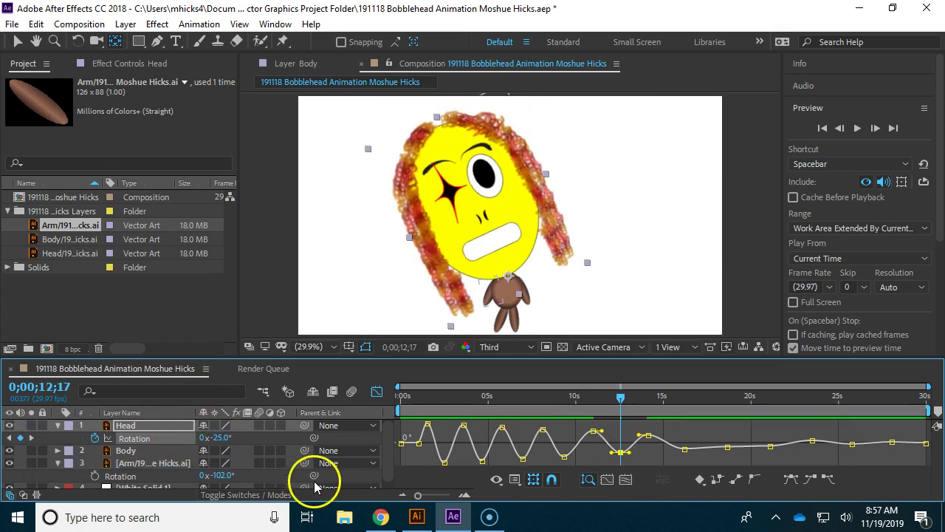
Advance to the Head layer's Rotation keyframe at 0;00;18;19 and set its value to 10°.
left_click(32, 440)
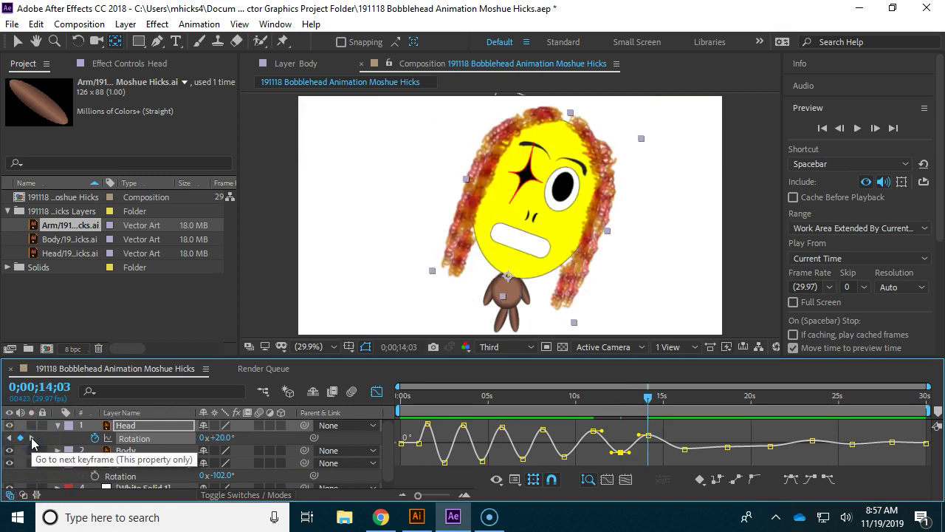
left_click(32, 440)
left_click(32, 440)
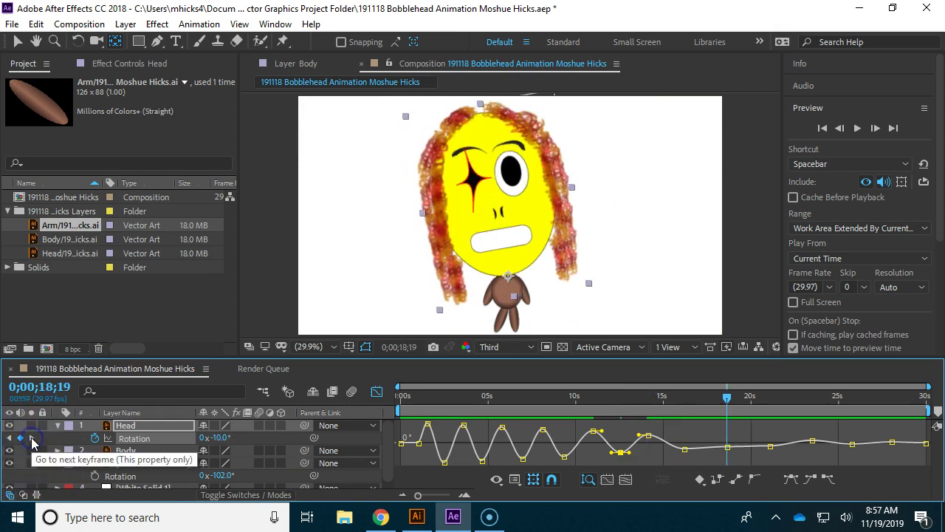
left_click(215, 437)
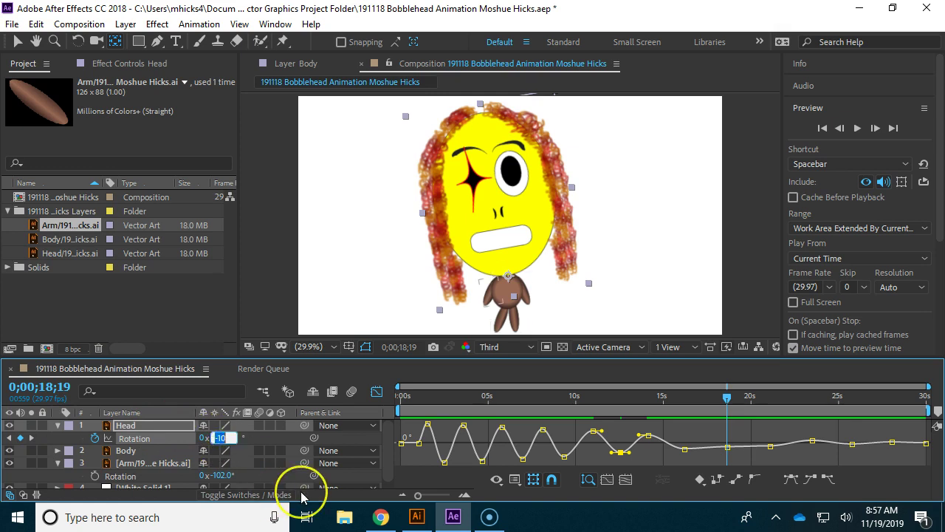
type("10")
key("Return")
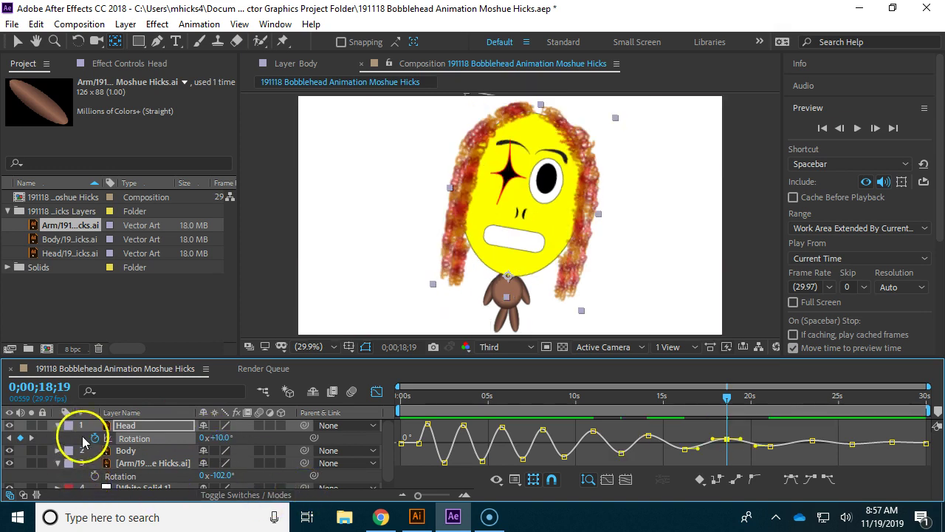
Step through the remaining Head Rotation keyframes to the last one at 0;00;29;29, checking their values.
left_click(32, 440)
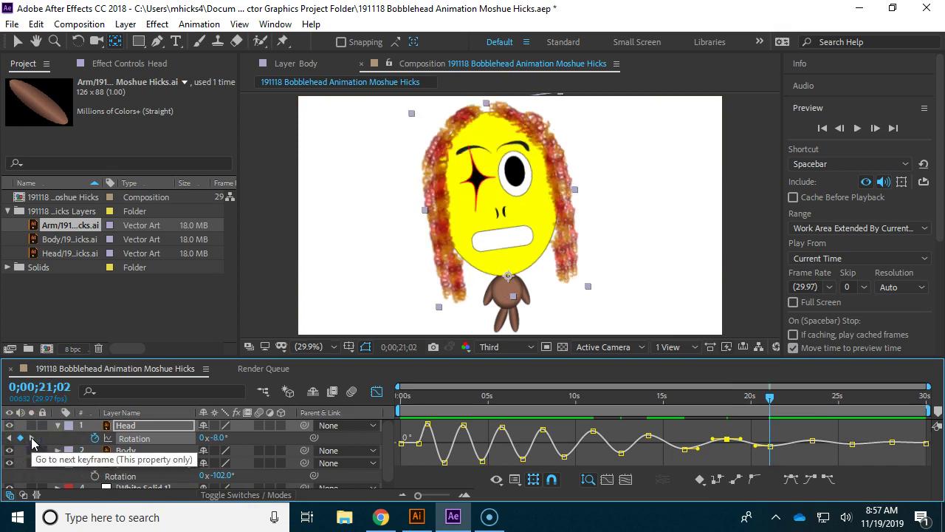
left_click(32, 440)
left_click(32, 440)
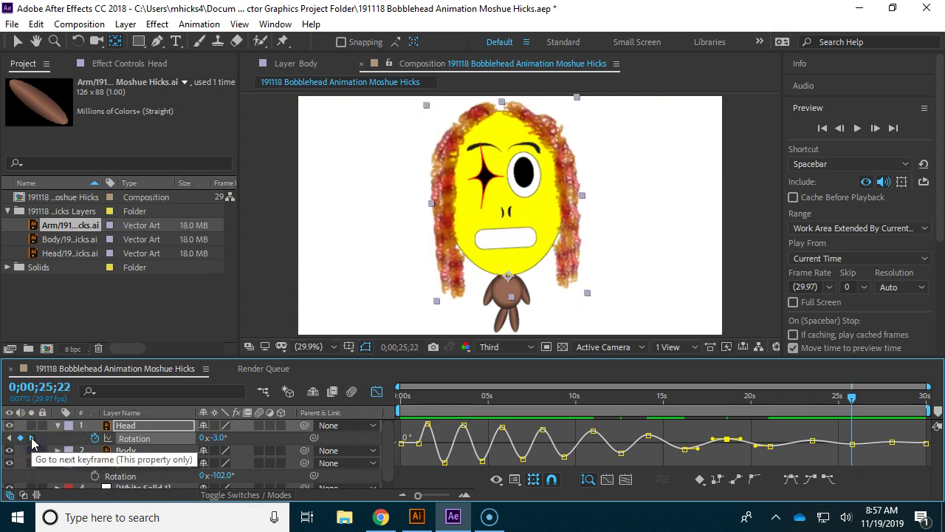
left_click(32, 440)
left_click(32, 440)
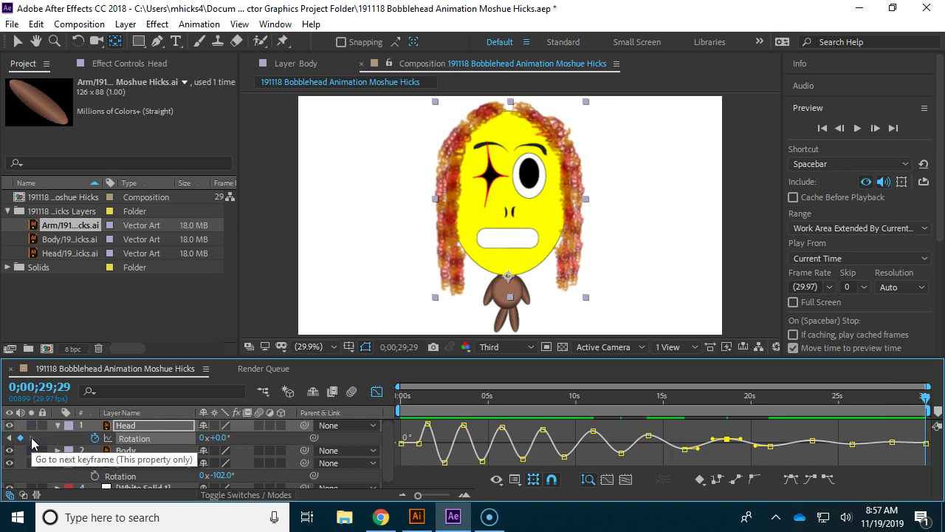
Preview the head animation from 0;00;00;00 and stop the playback.
left_click(505, 397)
left_click_drag(455, 402, 391, 414)
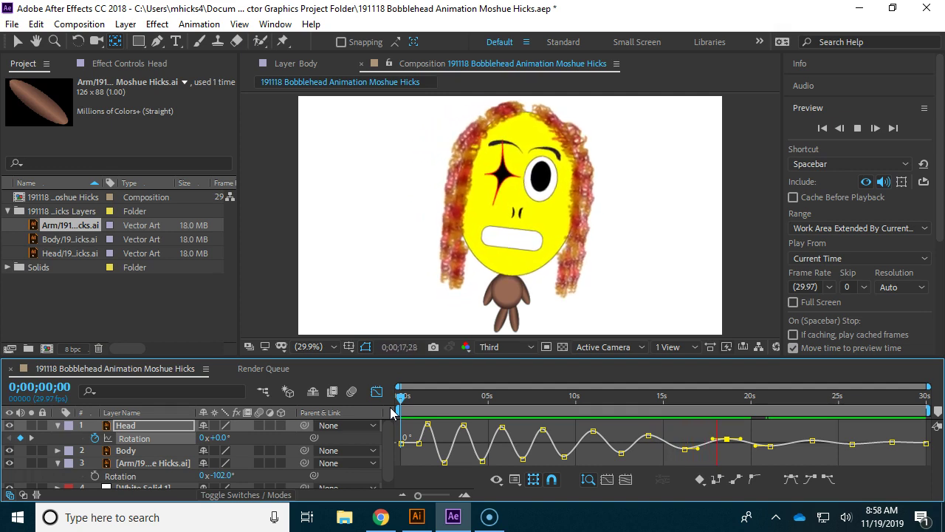
left_click(404, 410)
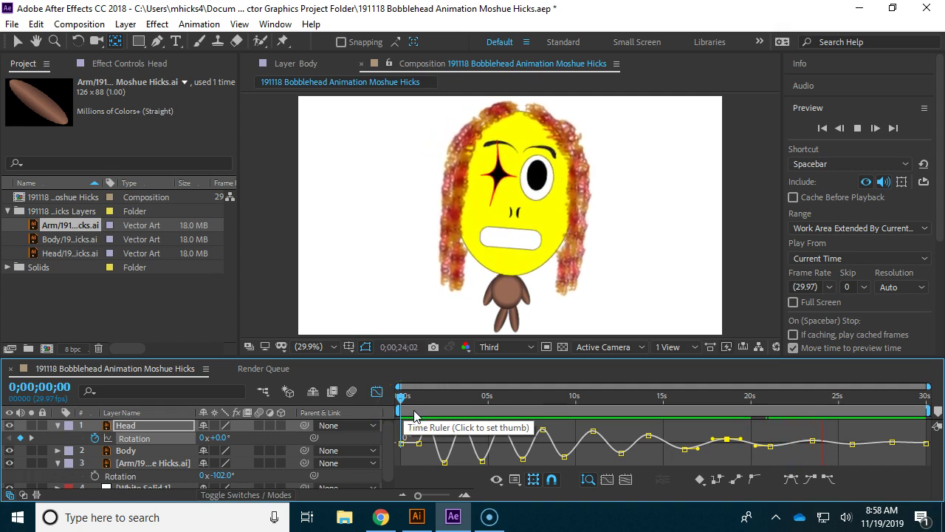
left_click(568, 447)
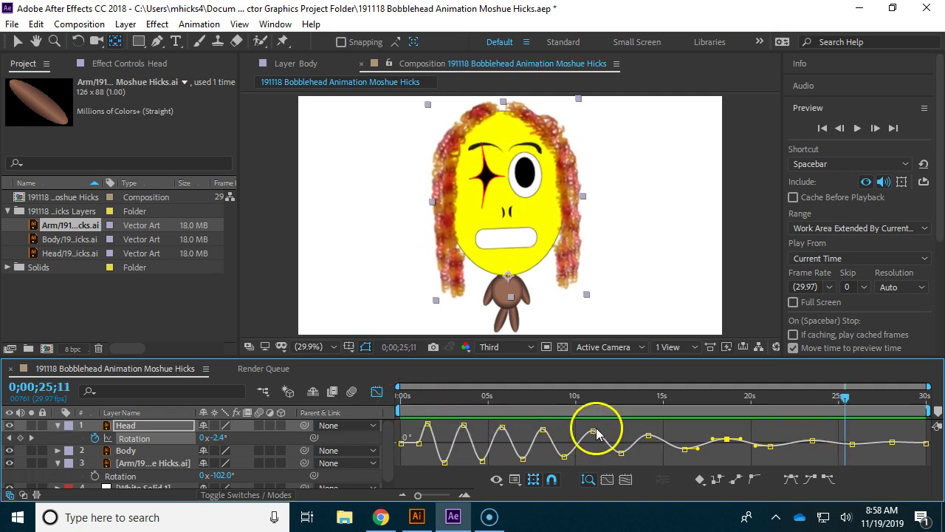
Adjust the incoming handle of the Head Rotation keyframe near 11 seconds, and return to the keyframe view at 0;00;00;00.
left_click(583, 431)
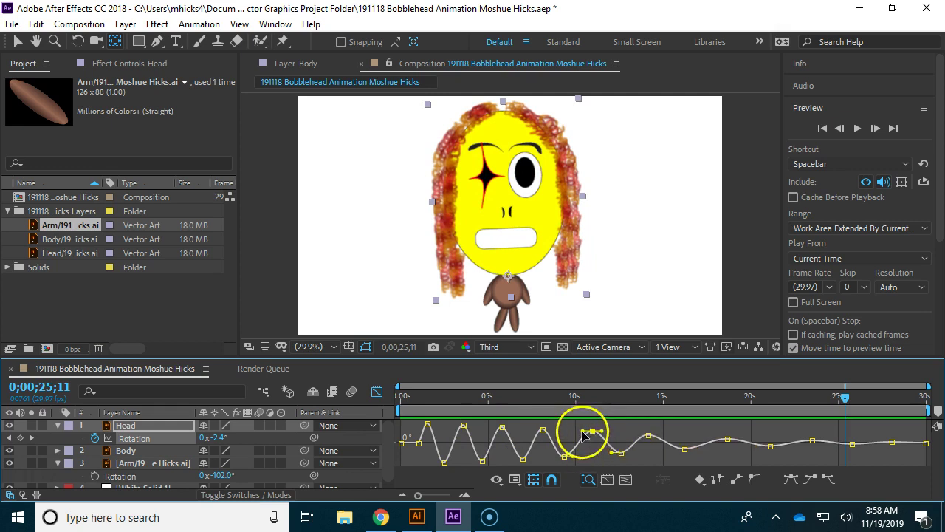
left_click_drag(584, 433, 572, 425)
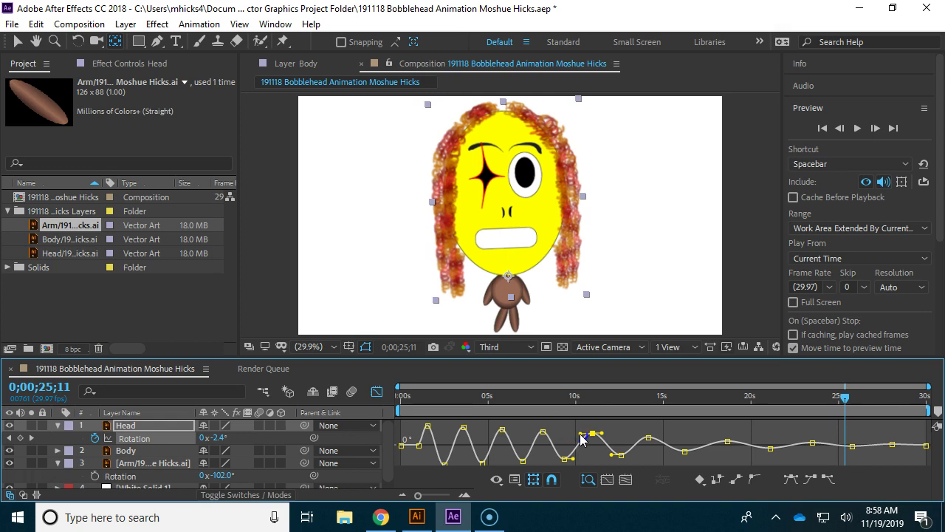
left_click_drag(581, 437, 576, 436)
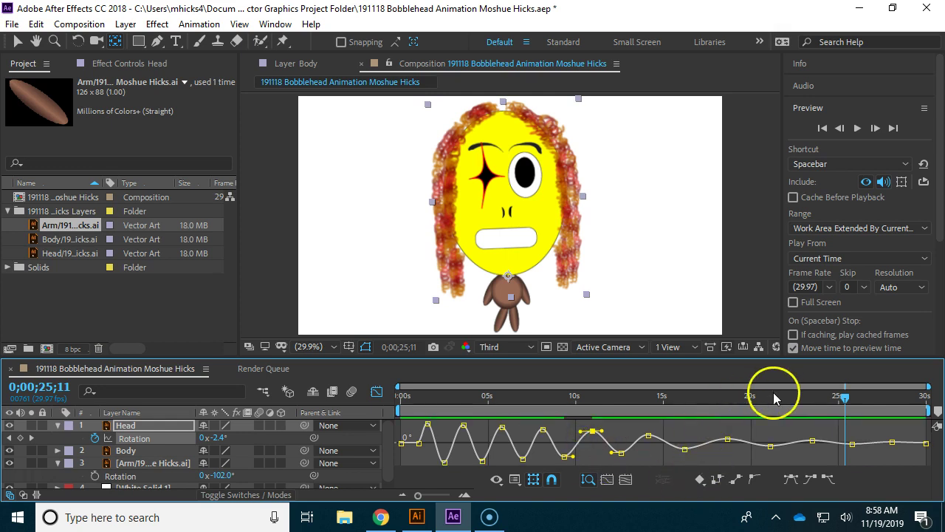
key("Home")
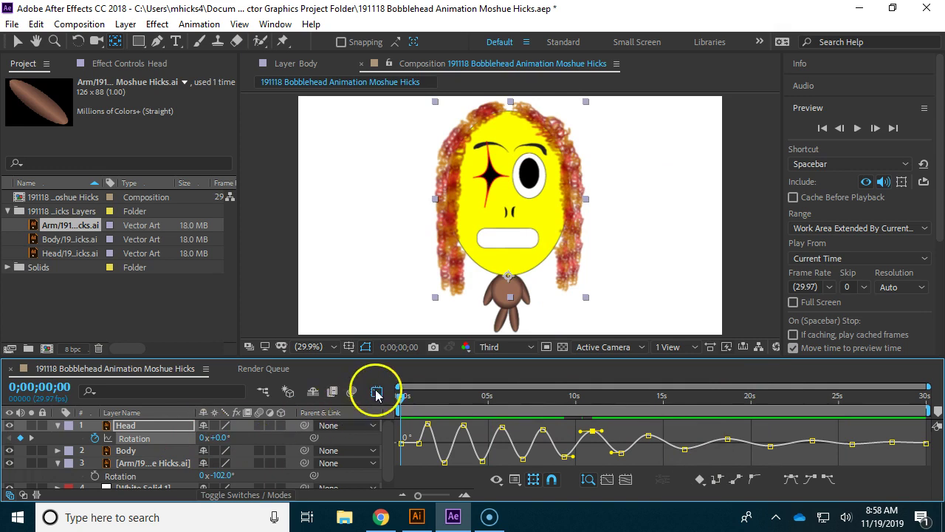
left_click(376, 393)
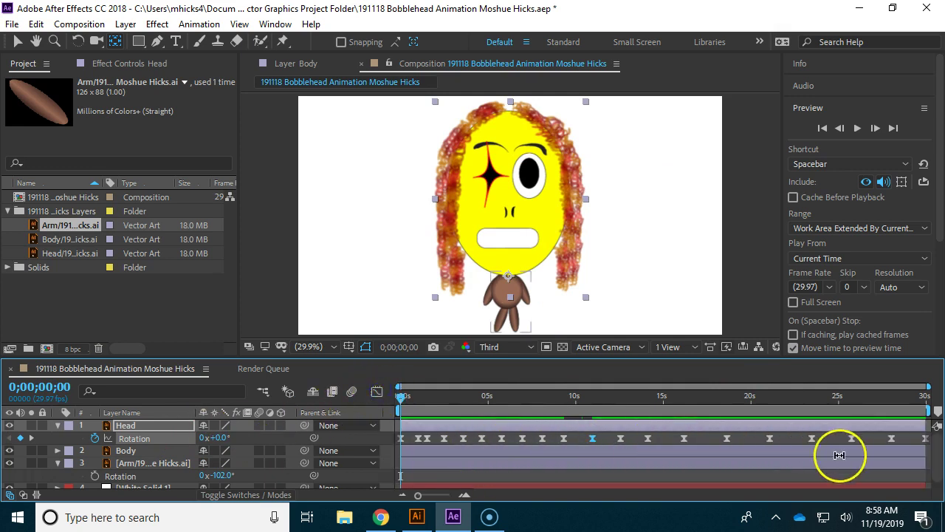